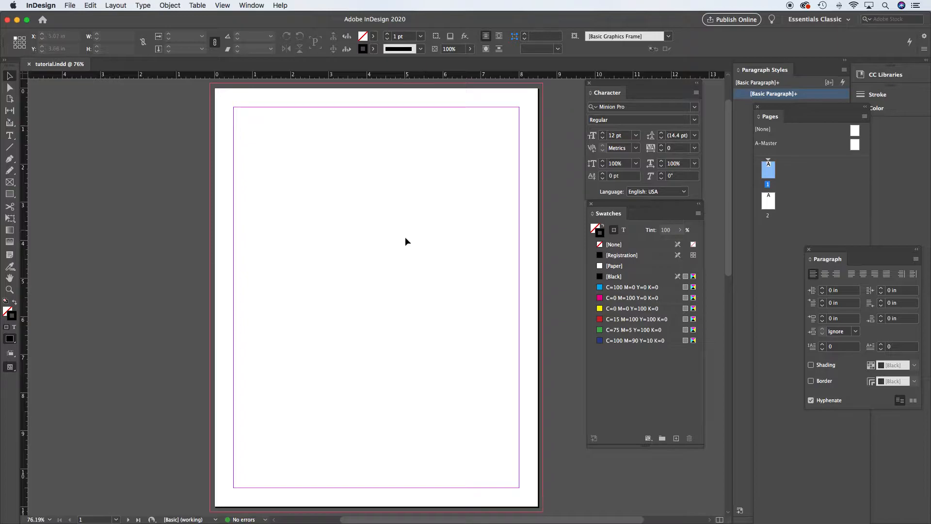
left_click_drag(451, 374, 440, 93)
mouse_move(449, 276)
left_mouse_down()
mouse_move(451, 191)
mouse_move(460, 425)
mouse_move(471, 411)
mouse_move(445, 282)
left_mouse_up()
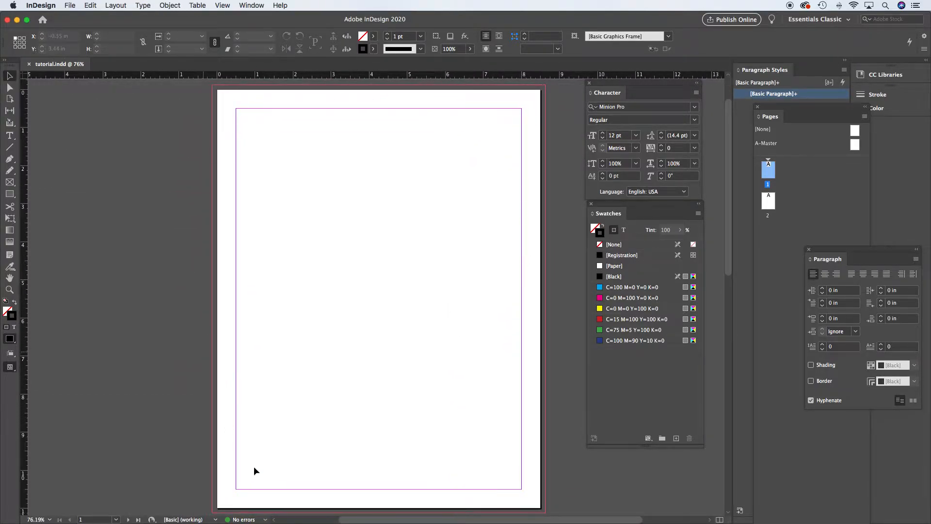
left_click_drag(467, 411, 432, 160)
mouse_move(436, 437)
left_mouse_down()
mouse_move(446, 366)
mouse_move(453, 436)
left_mouse_up()
left_click_drag(451, 191, 477, 445)
left_click_drag(442, 234, 422, 241)
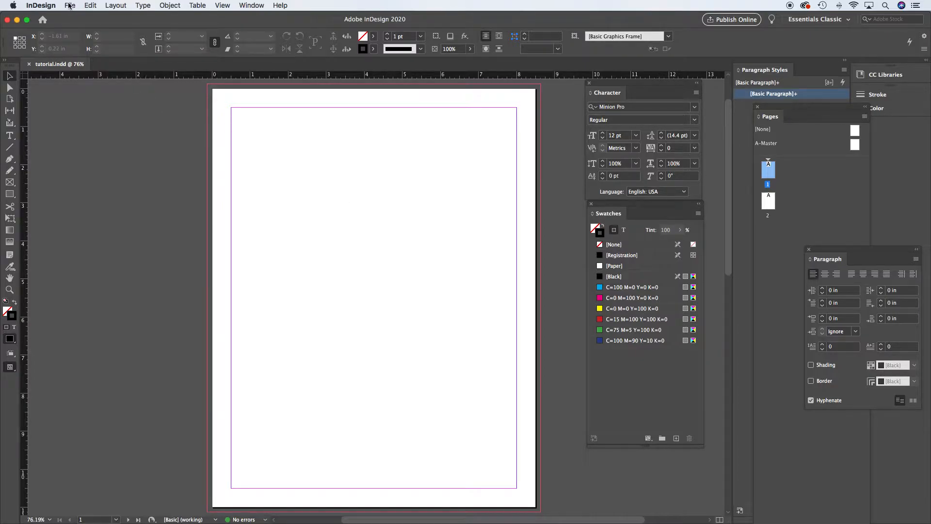
Place black_hotrod_couple.jpg from the TUTORIAL_DEMO Links folder at the page's top-left corner
left_click(71, 4)
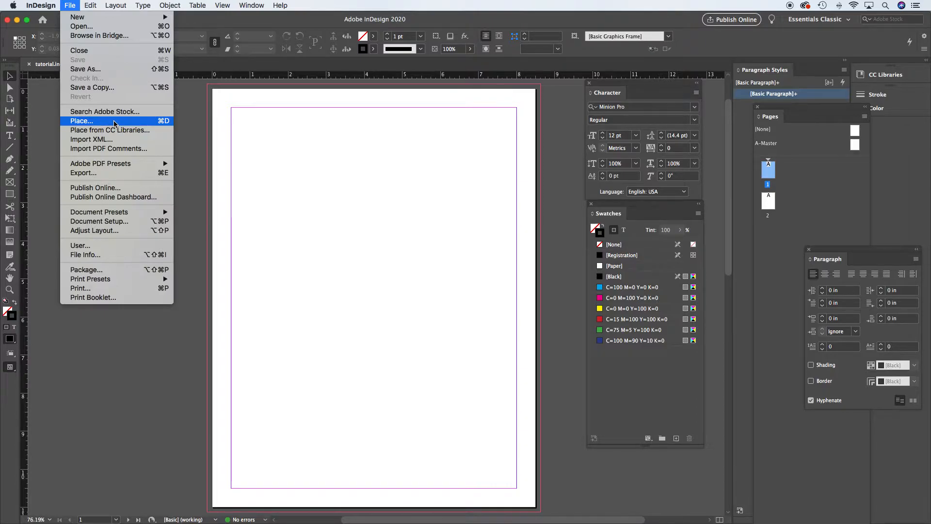
mouse_move(113, 5)
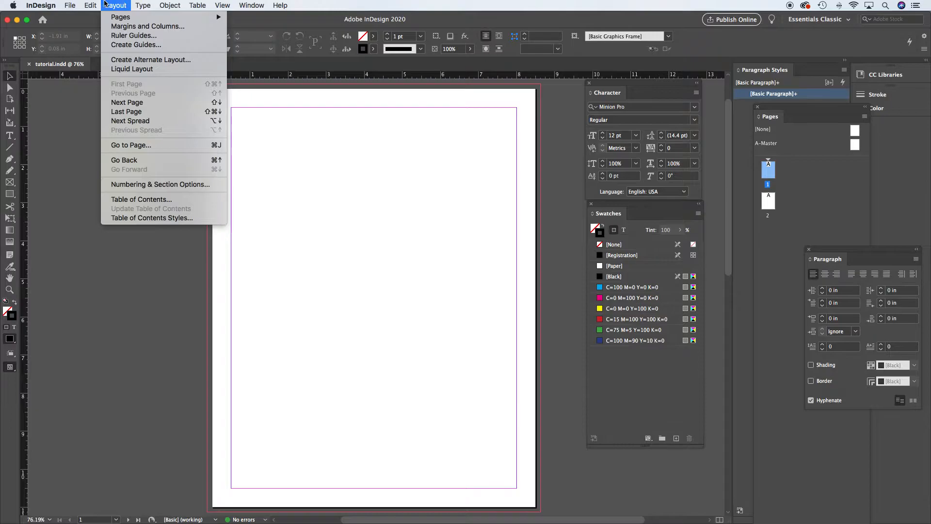
mouse_move(71, 5)
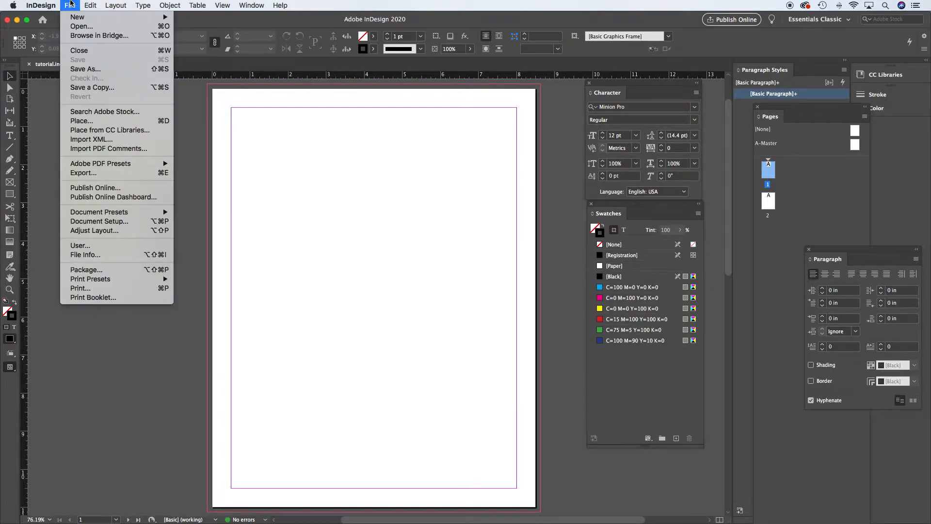
left_click(148, 123)
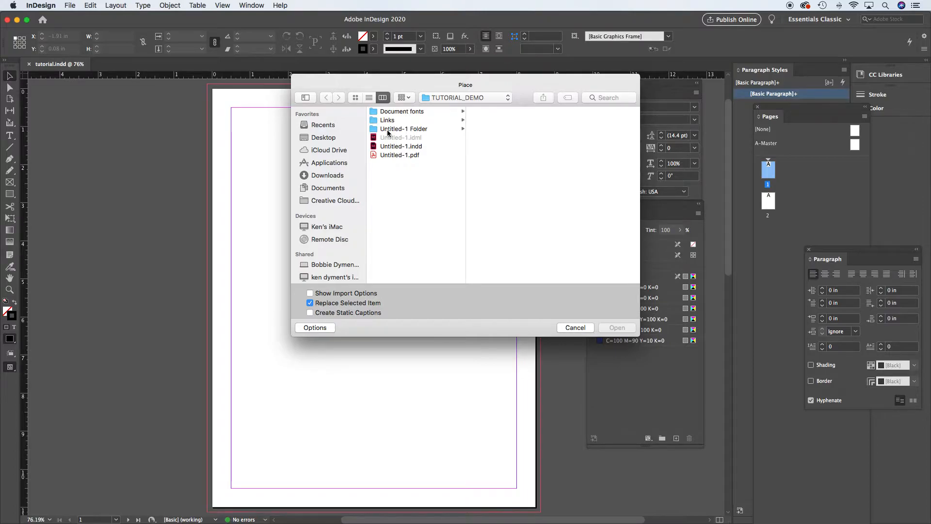
key("super+shift+d")
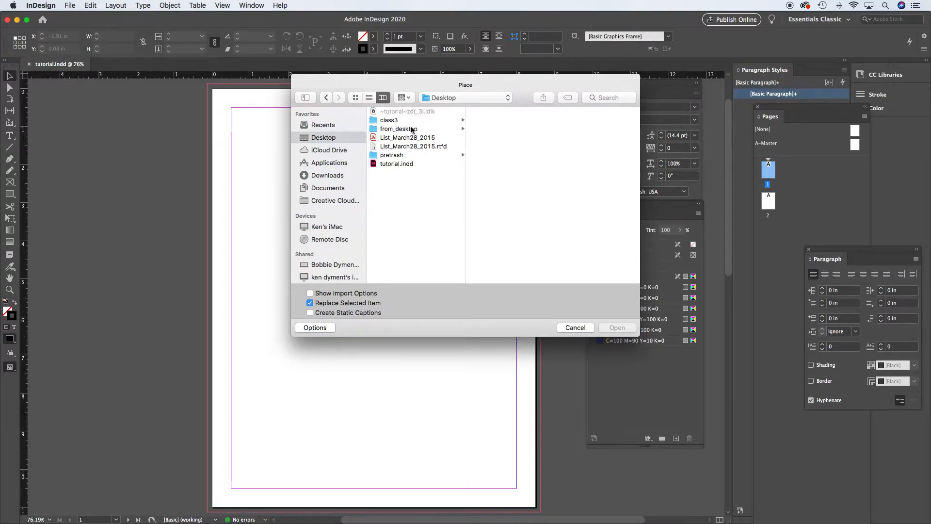
left_click(384, 121)
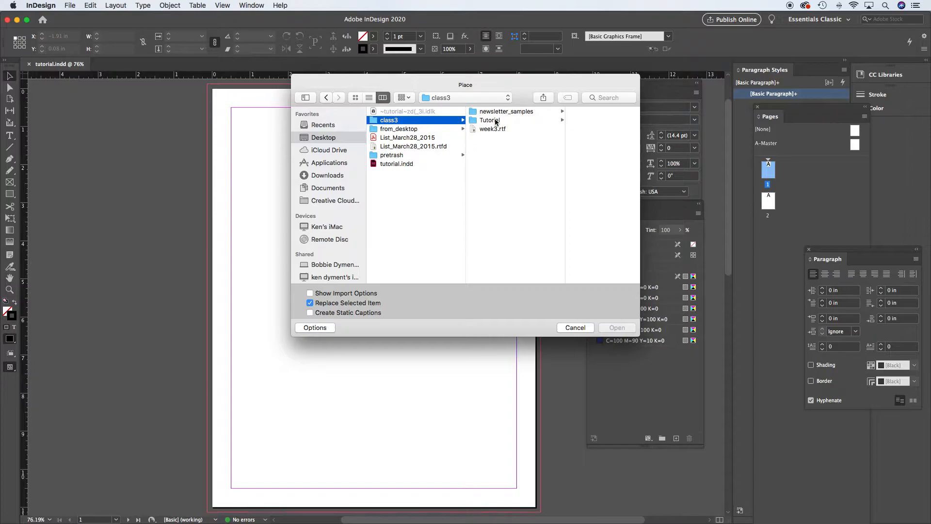
left_click(499, 121)
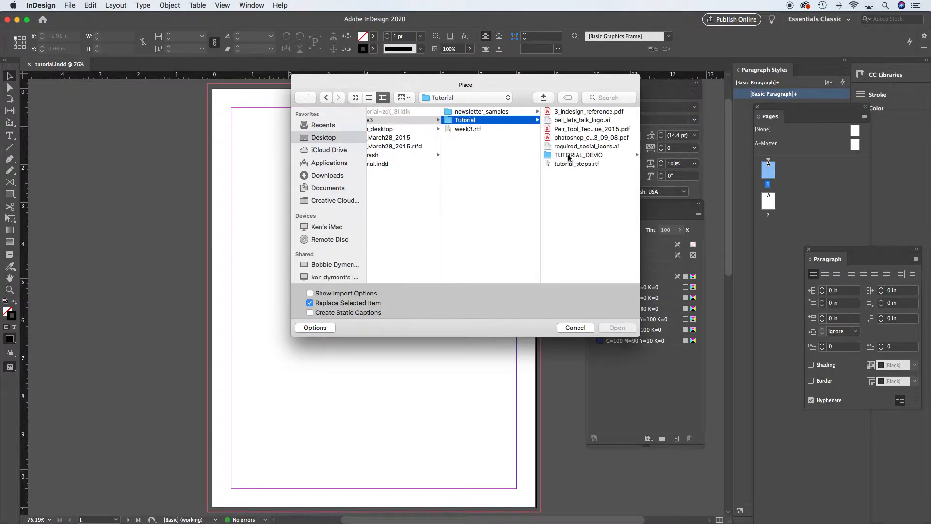
left_click(569, 156)
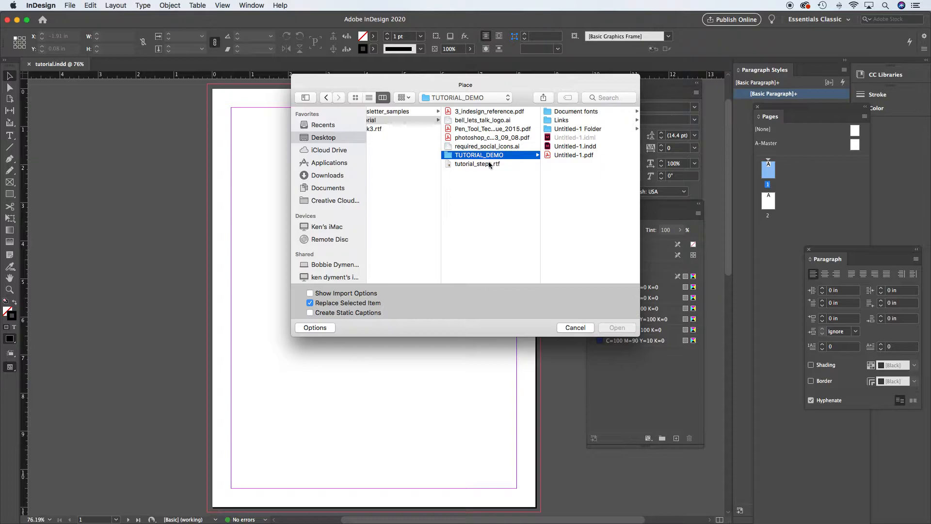
left_click(548, 122)
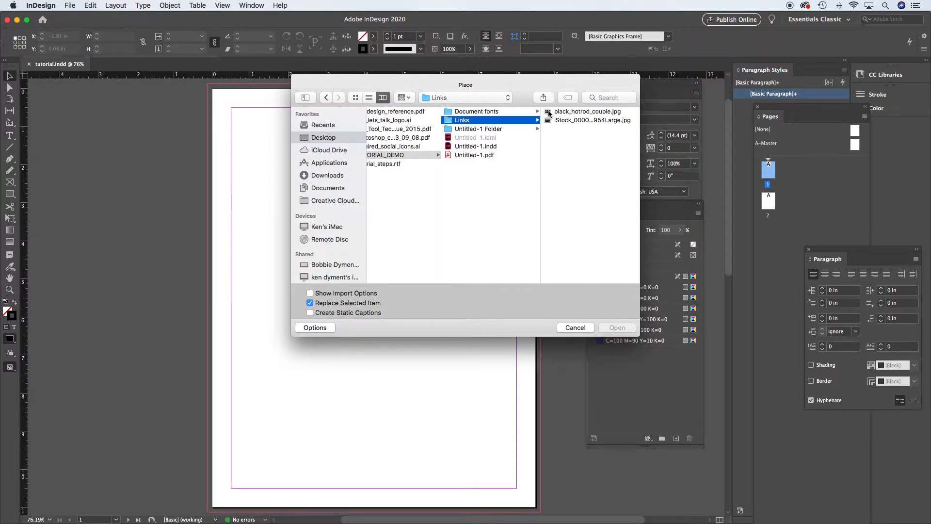
left_click(549, 112)
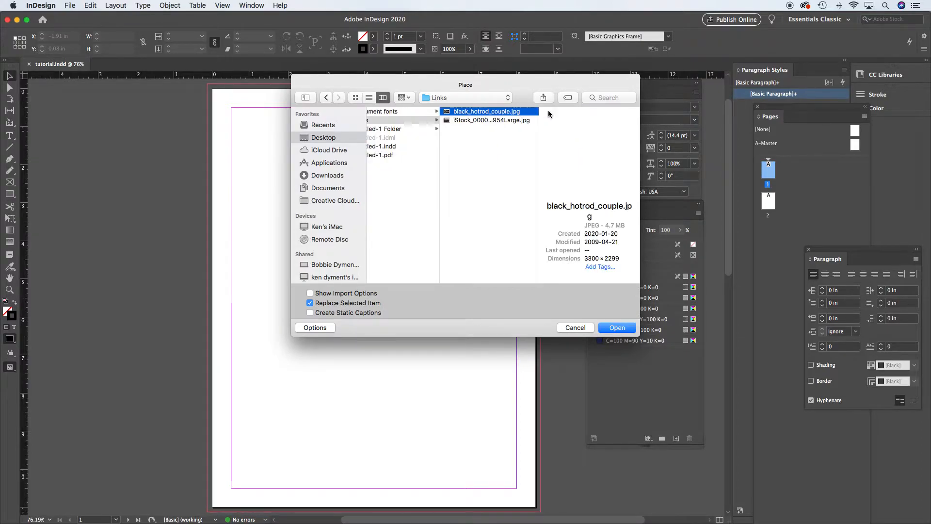
left_click(618, 328)
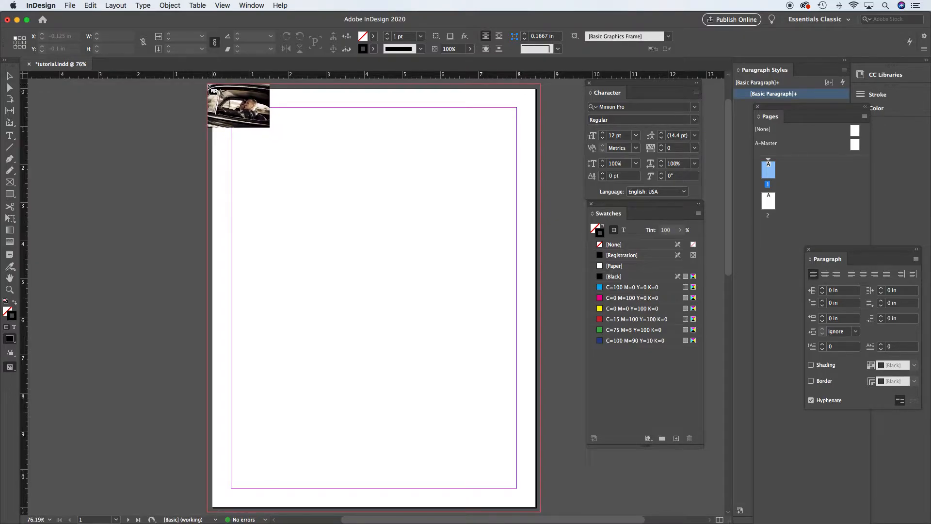
left_click(209, 87)
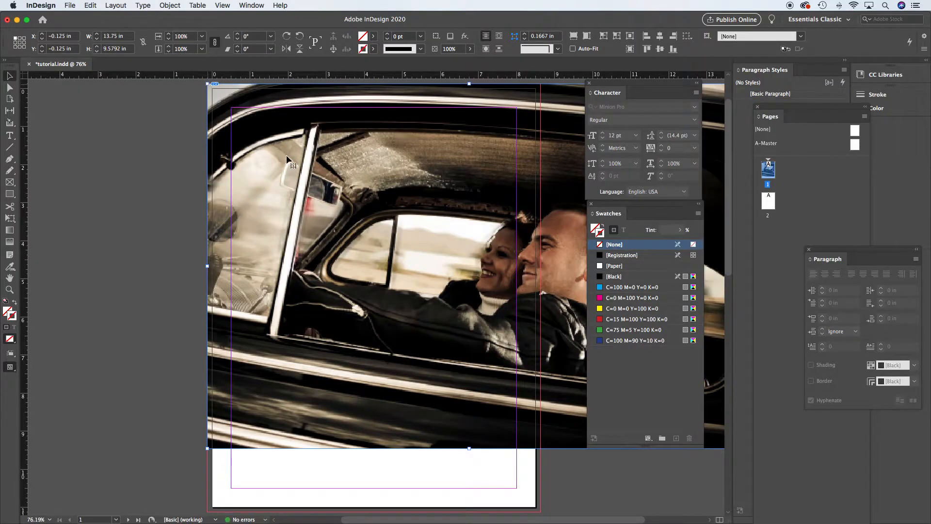
Zoom out to 50% and move the Character and Swatches panels aside, clear of the image
key("super+space")
left_click(442, 263, "alt+super")
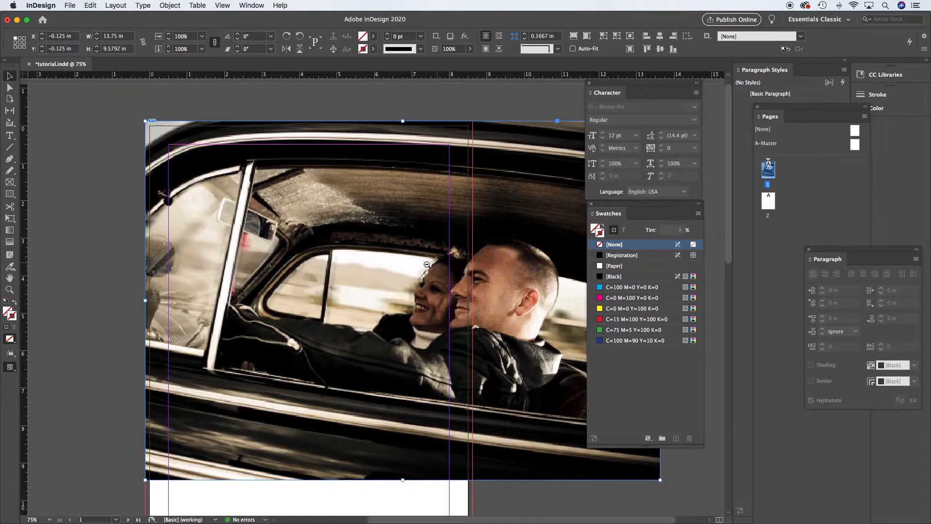
left_click(431, 265, "alt+super")
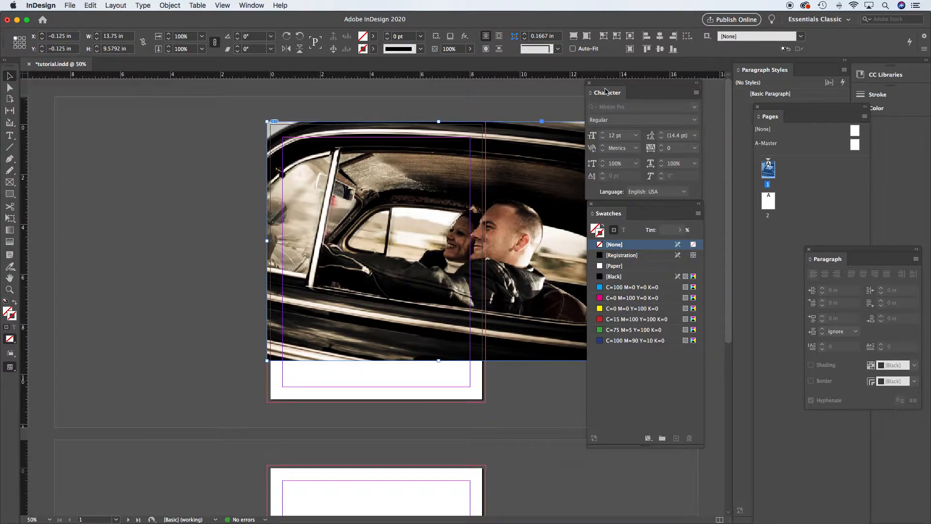
left_click_drag(641, 88, 721, 108)
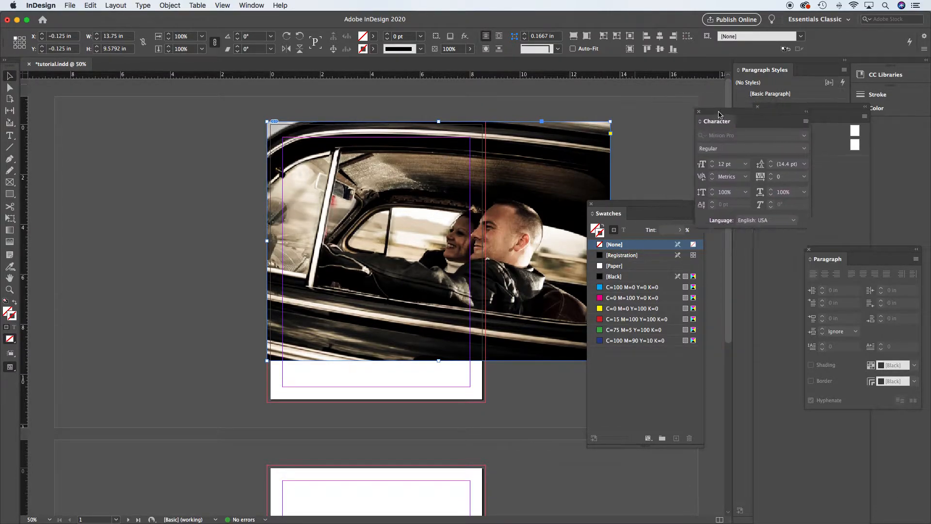
left_click_drag(608, 208, 720, 234)
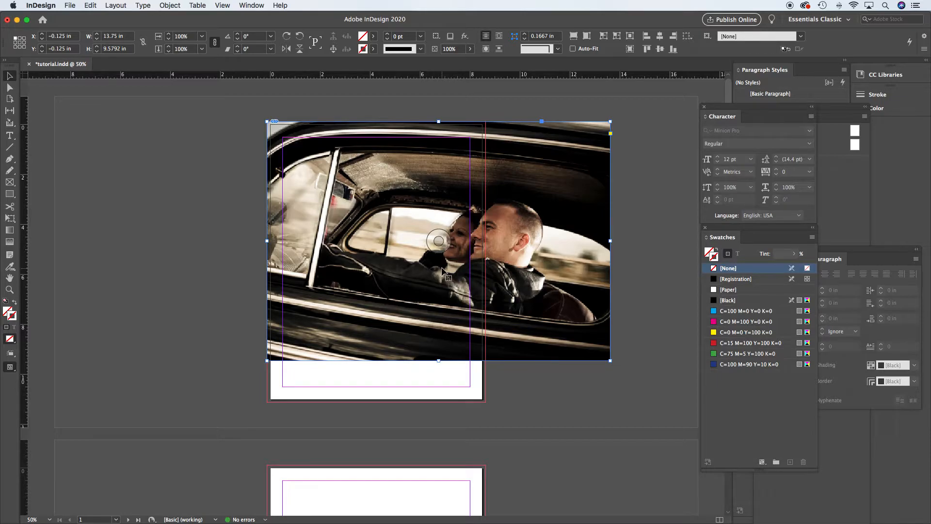
Try to switch the display performance to High Quality Display
left_click(222, 6)
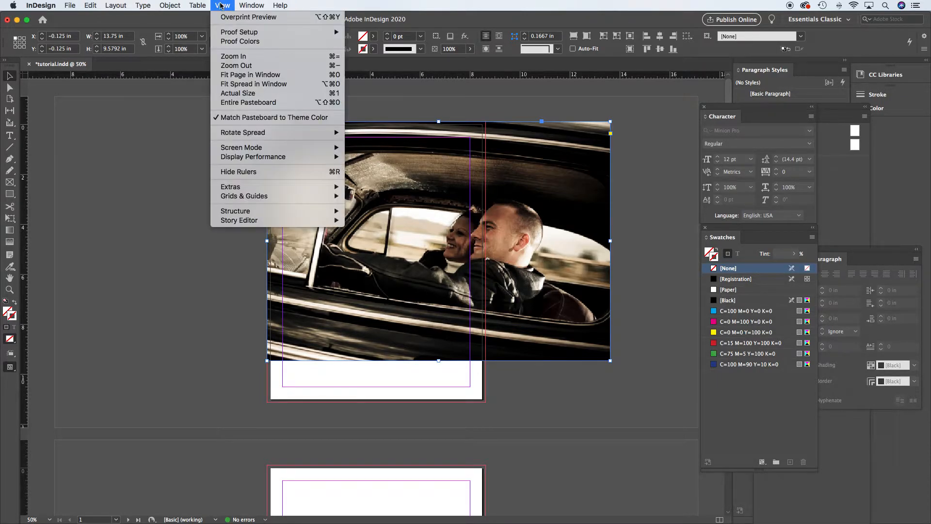
mouse_move(252, 158)
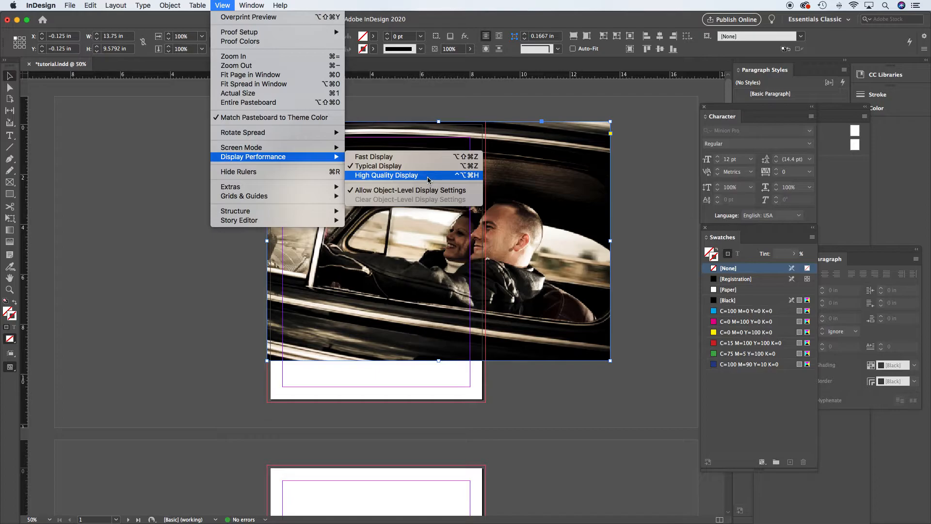
left_click(428, 180)
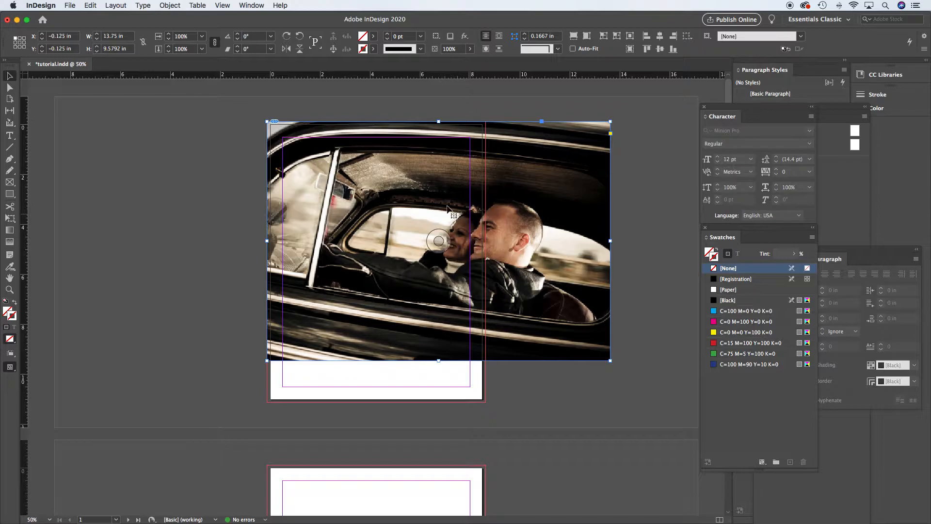
left_click(170, 5)
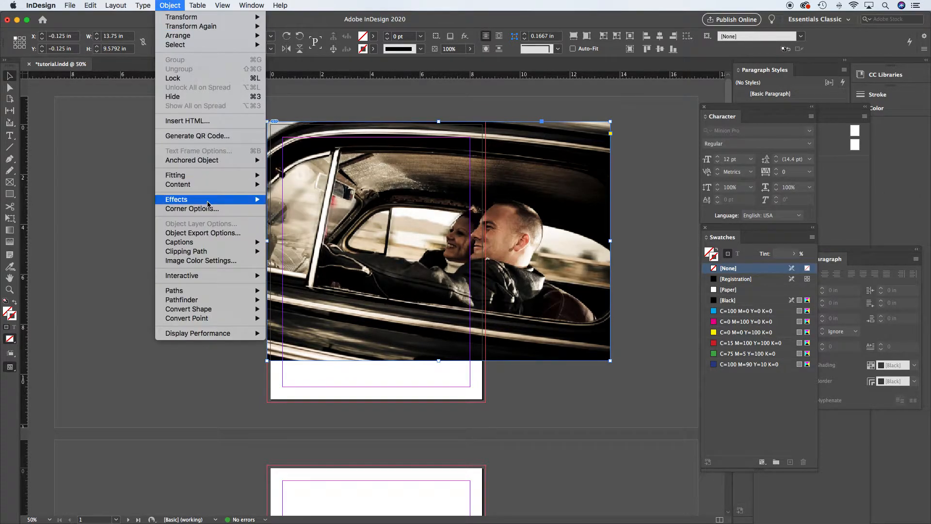
mouse_move(208, 202)
mouse_move(208, 241)
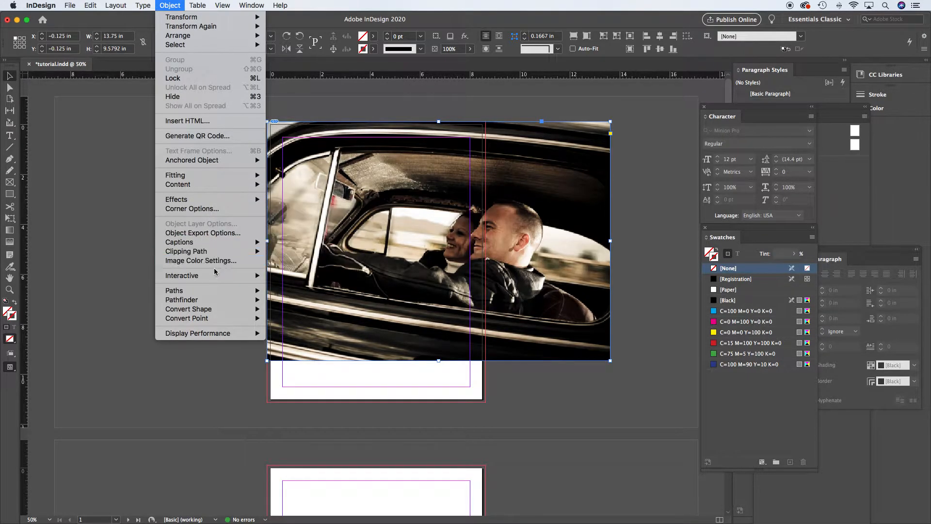
mouse_move(213, 310)
mouse_move(214, 334)
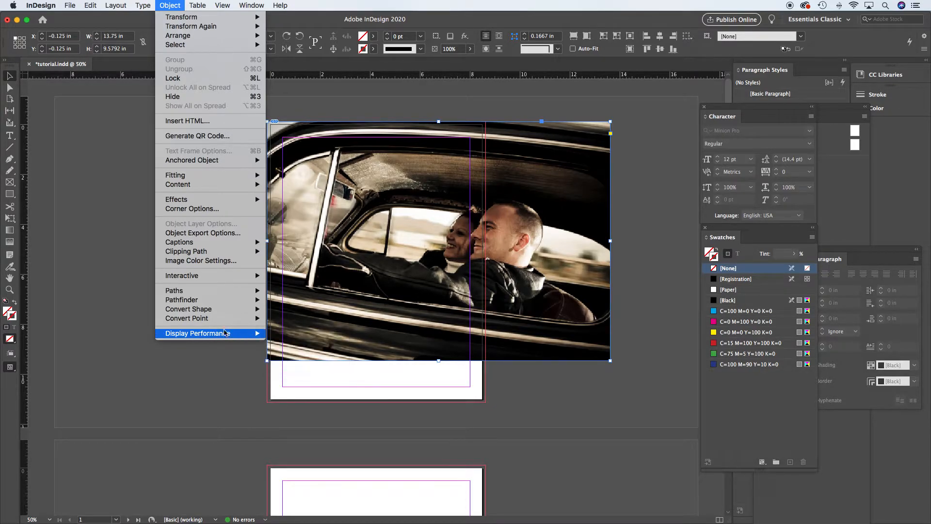
left_click(117, 262)
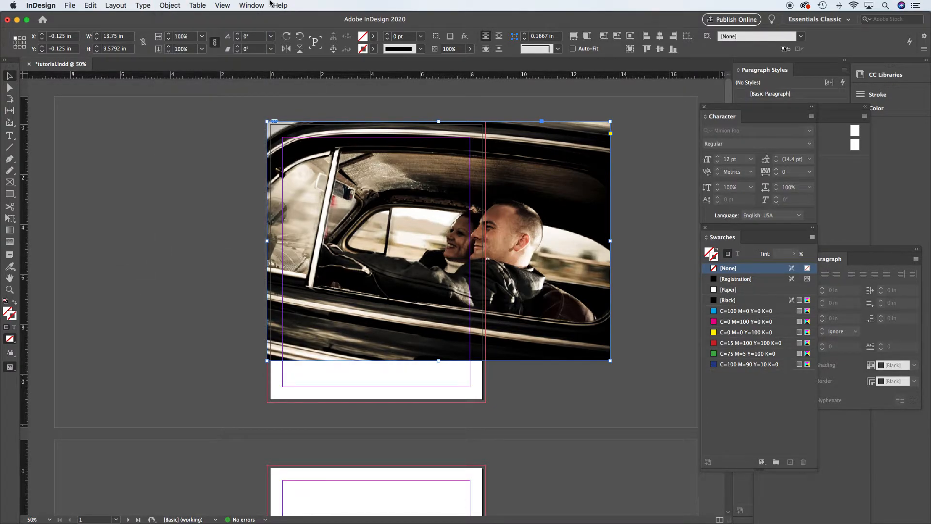
Switch the display performance to High Quality Display
left_click(223, 6)
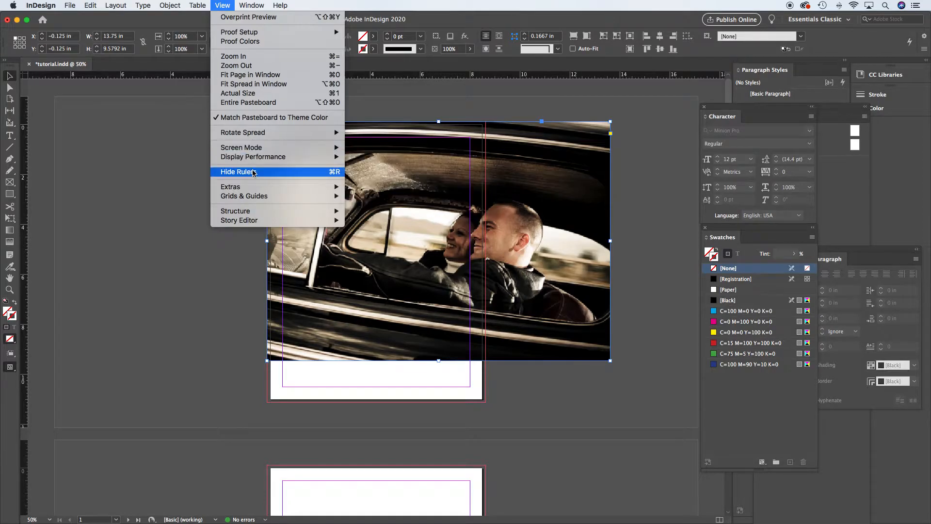
mouse_move(252, 192)
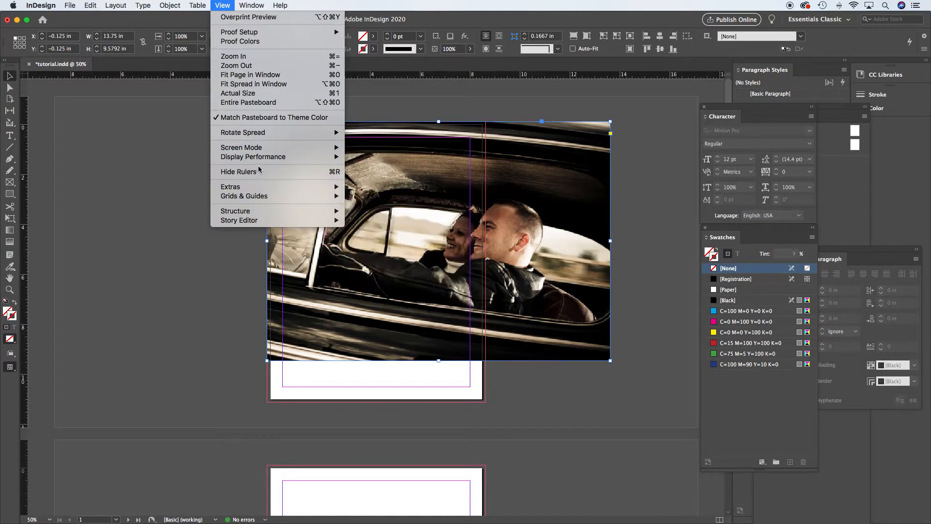
mouse_move(313, 156)
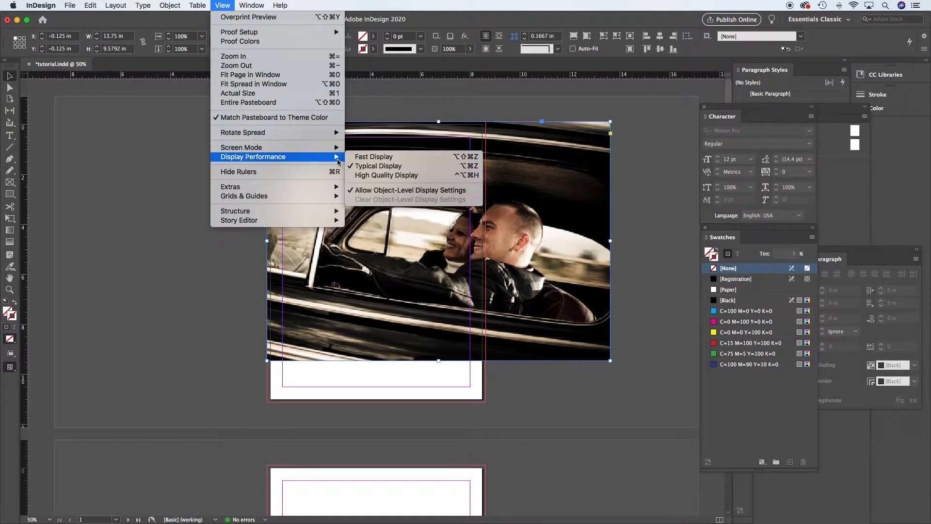
left_click(380, 177)
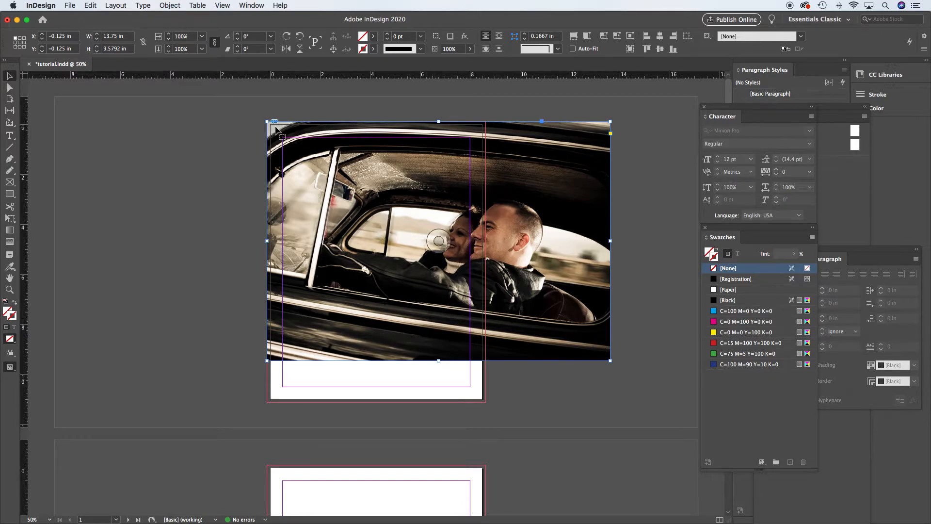
Drag the image frame down and right, then back to the page's top-left corner
left_click_drag(272, 131, 323, 167)
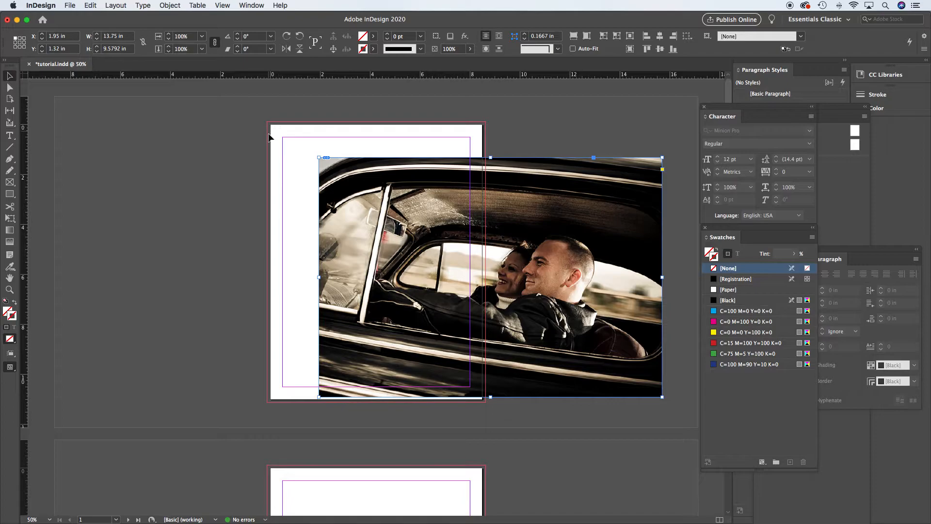
left_click_drag(368, 194, 315, 159)
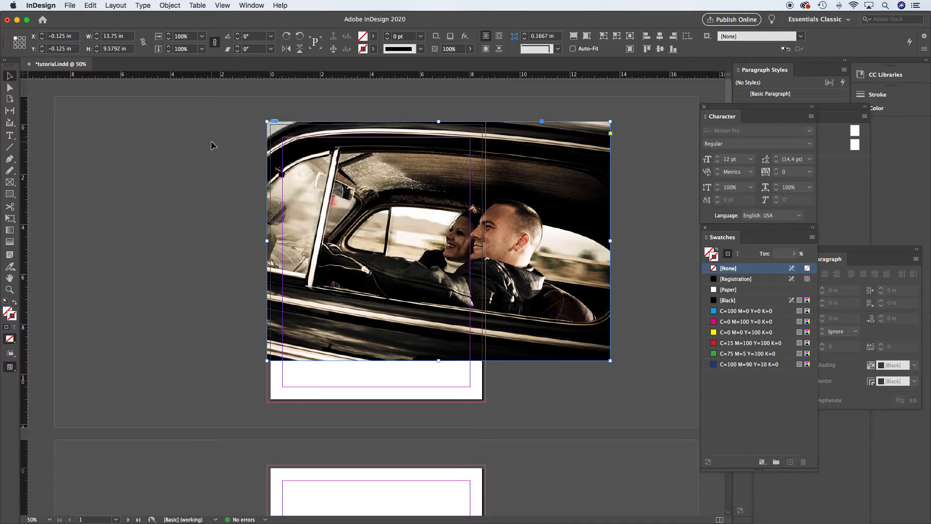
Switch the screen mode to Preview to hide guides and the pasteboard overflow
key("w")
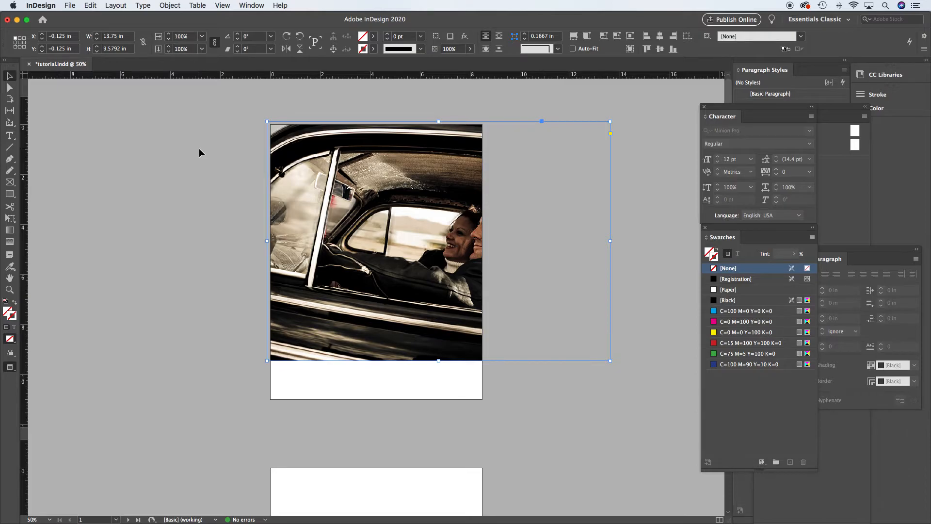
left_click(222, 5)
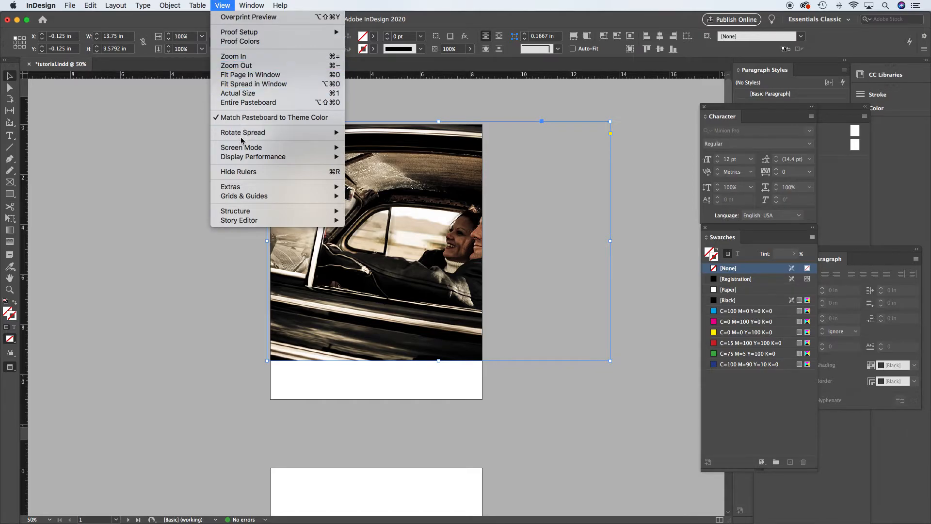
mouse_move(250, 157)
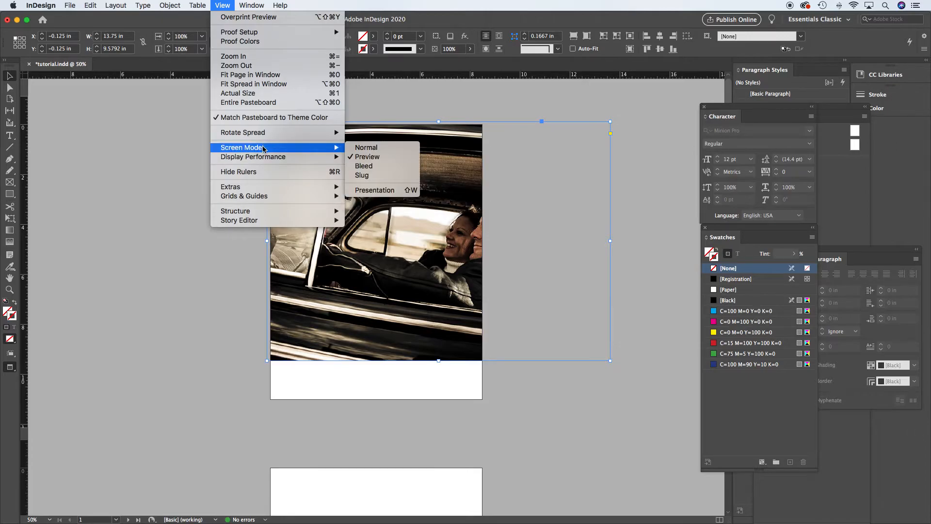
left_click(128, 152)
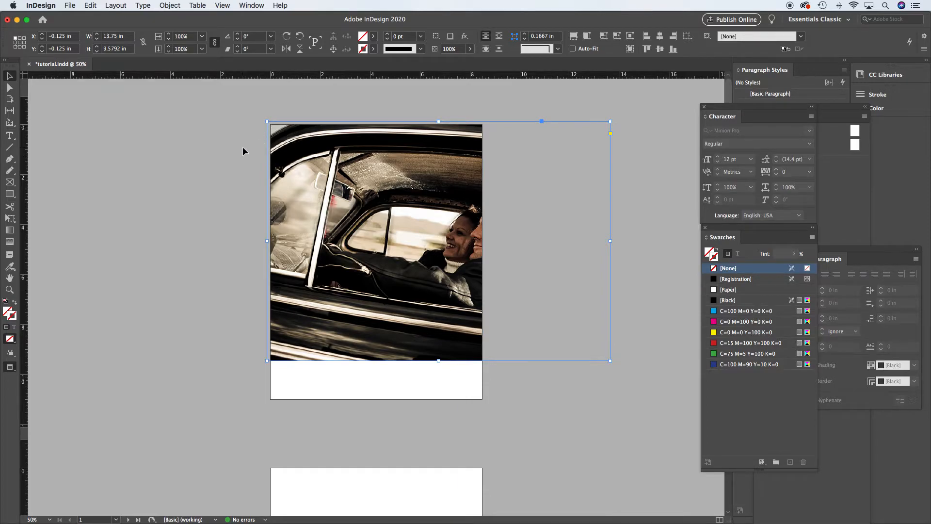
Switch back to Normal screen mode and scale the frame with its photo down to about 8.75 in wide, matching the page width
key("w")
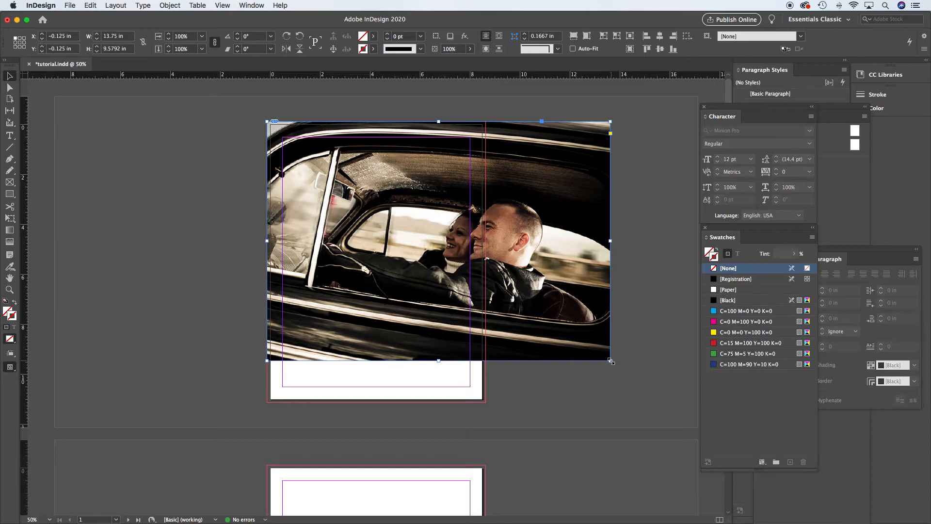
left_click_drag(611, 361, 481, 259)
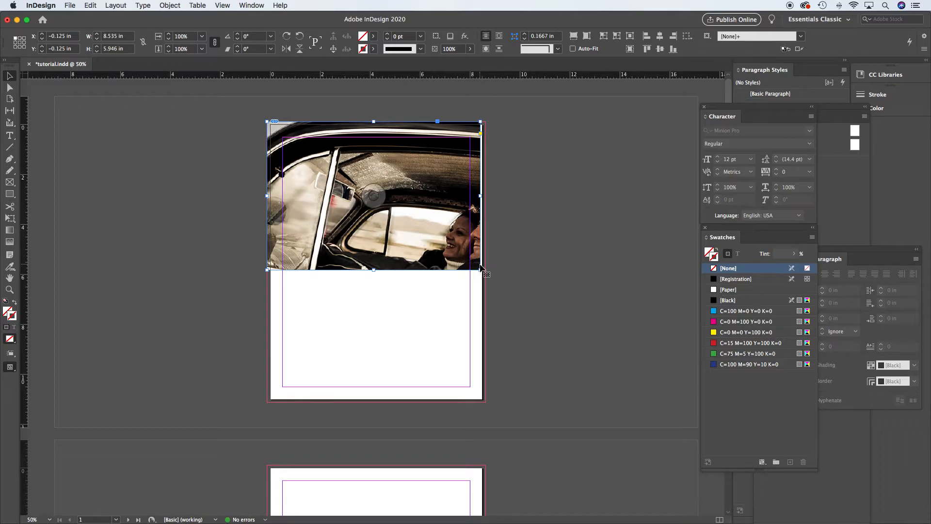
key("super+z")
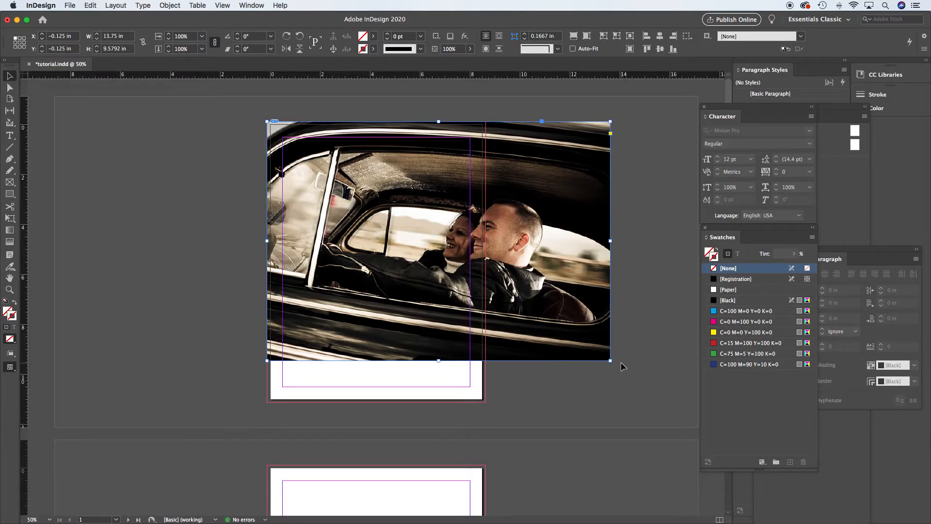
left_click_drag(609, 362, 508, 289)
key("super+z")
left_click_drag(610, 361, 487, 273)
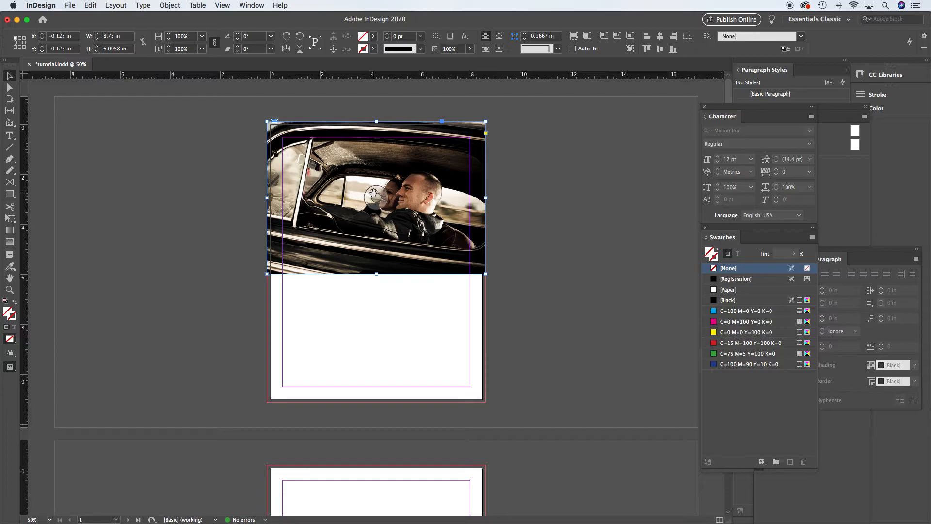
Fill the frame proportionally with the photo
left_click_drag(378, 197, 324, 186)
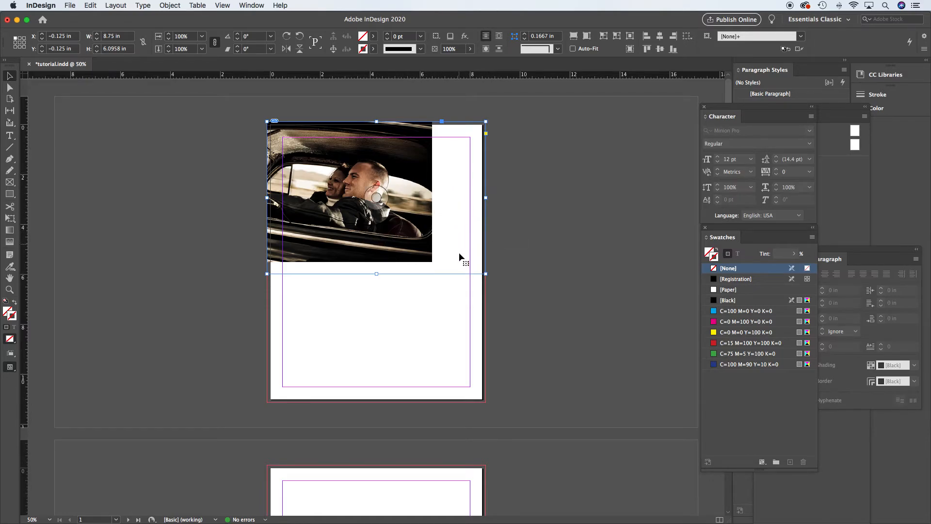
key("super+alt+shift+c")
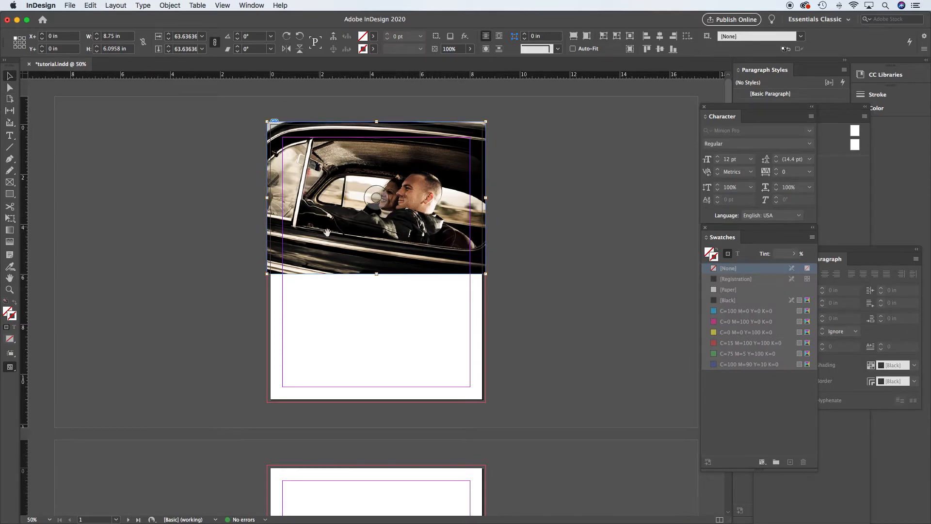
Crop the image frame by raising its bottom edge to about 3.4 in high
left_click(540, 283)
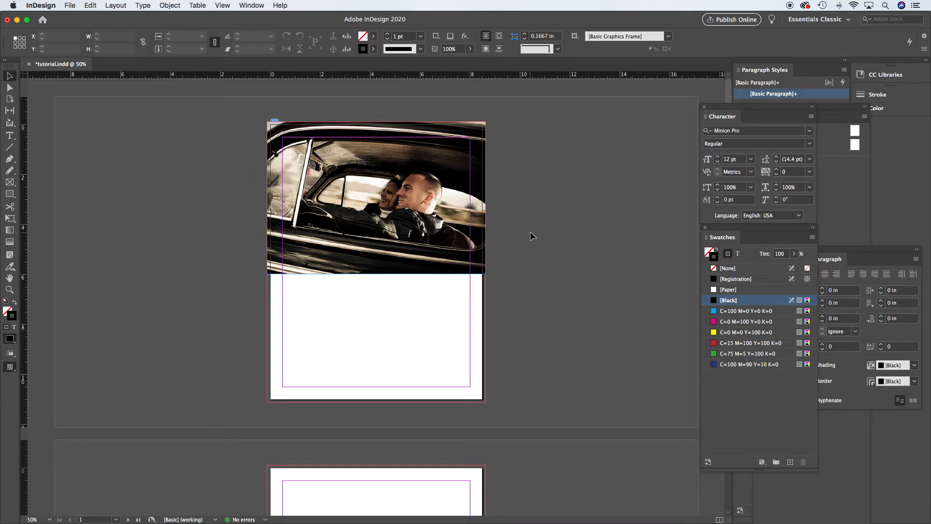
left_click(378, 197)
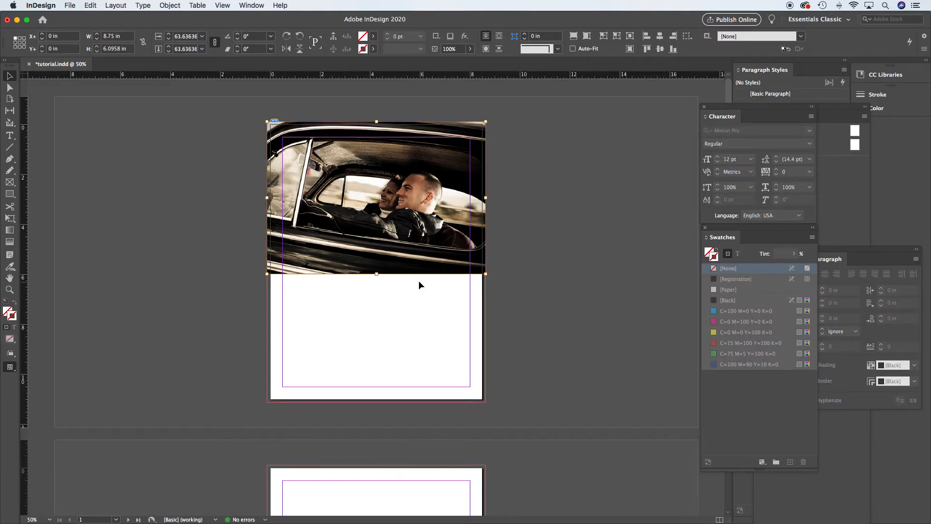
left_click(376, 197)
key("Escape")
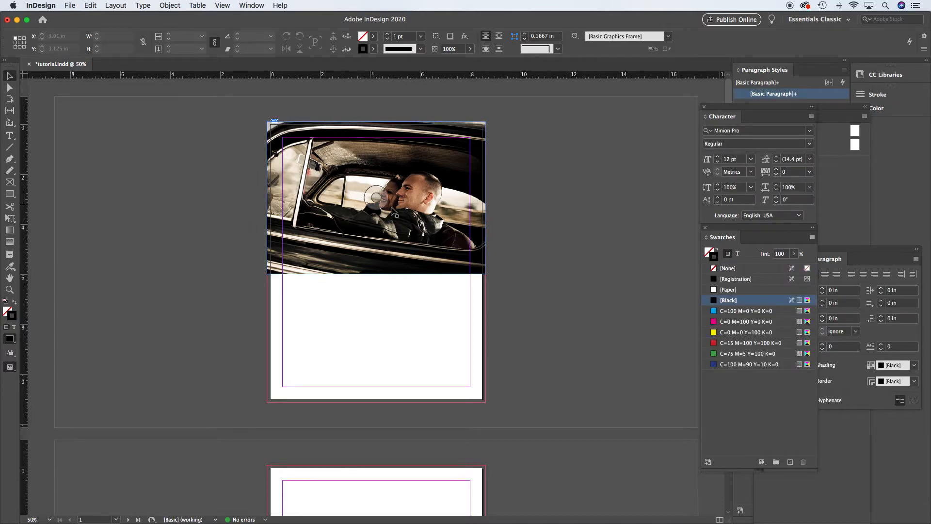
left_click(439, 258)
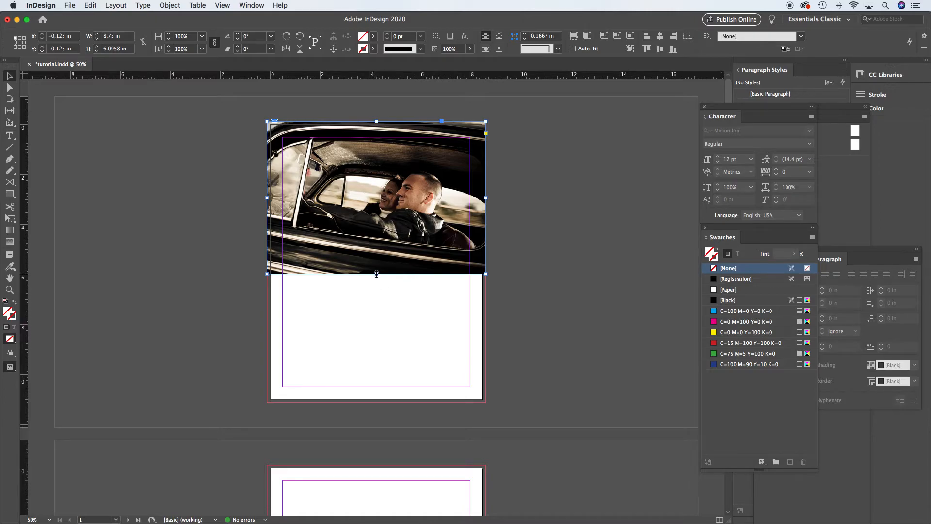
left_click_drag(378, 274, 381, 208)
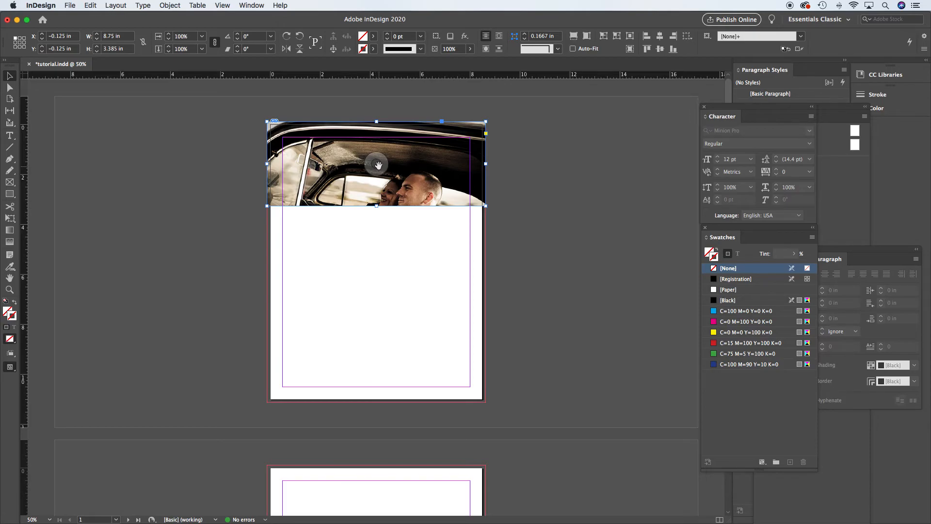
Move the photo up inside the frame so the couple's faces show in the crop
left_click(377, 165)
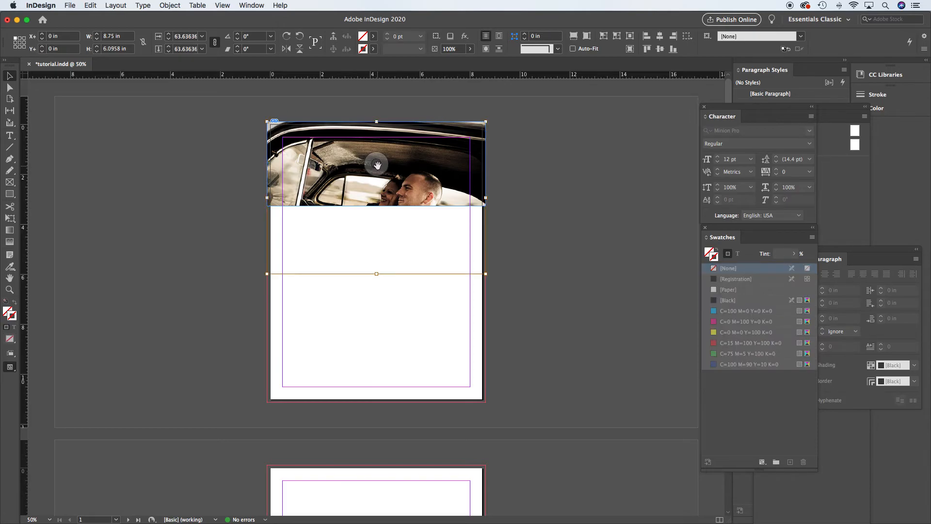
left_click_drag(376, 165, 376, 134)
left_click(530, 210)
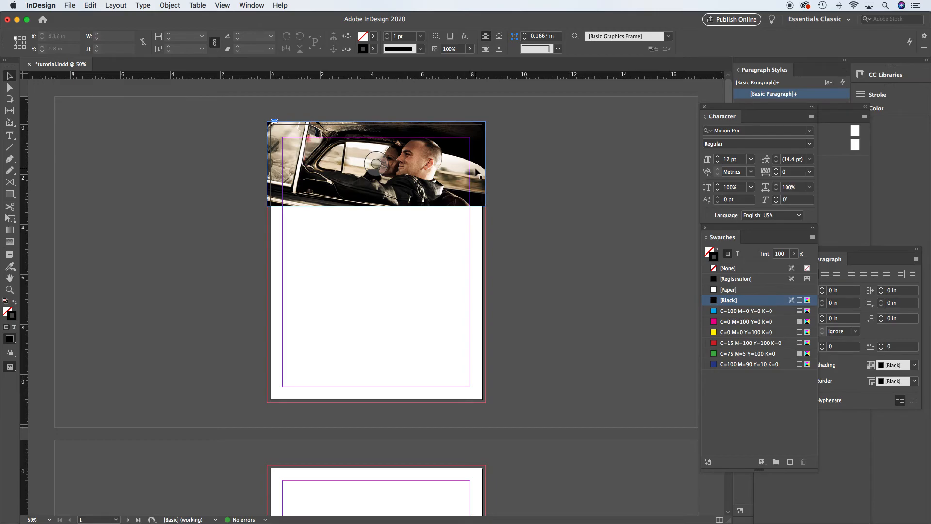
Try to slide the photo right inside the frame, then undo the move
left_click_drag(374, 163, 477, 168)
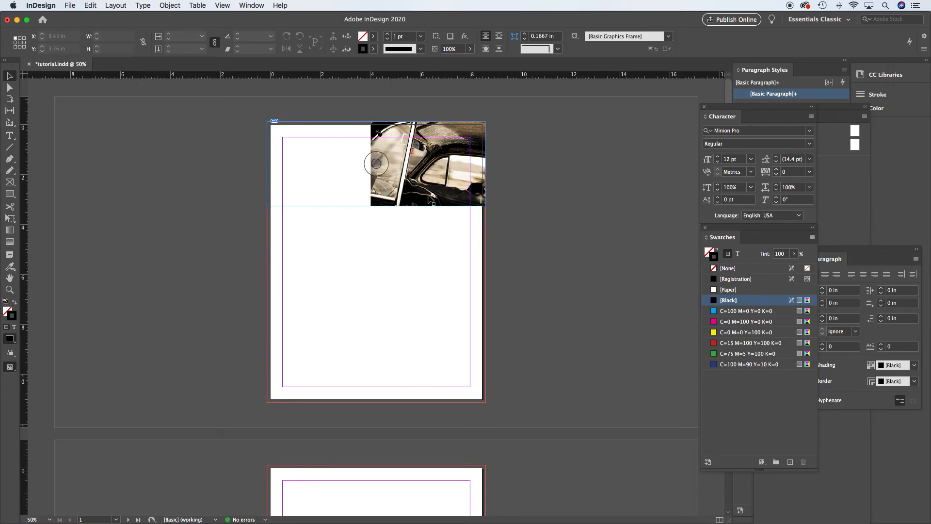
key("super+z")
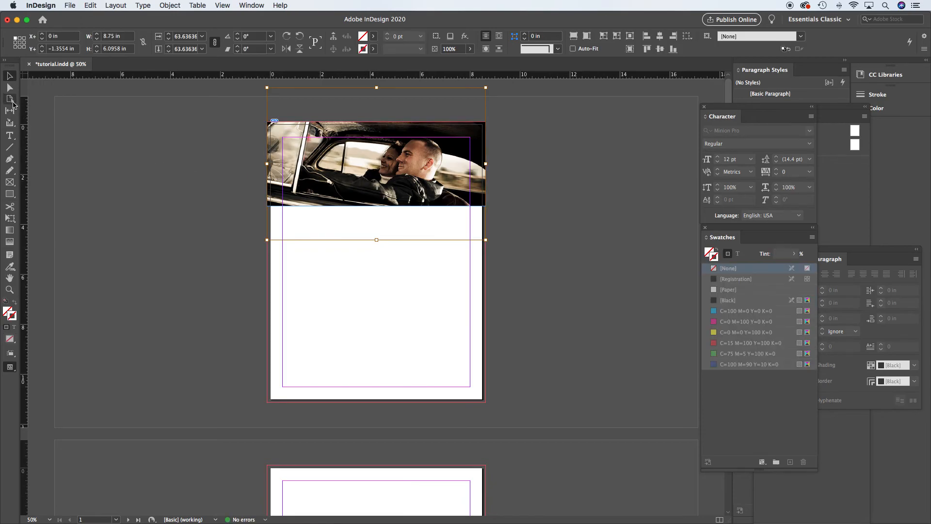
left_click(233, 173)
left_click(323, 201)
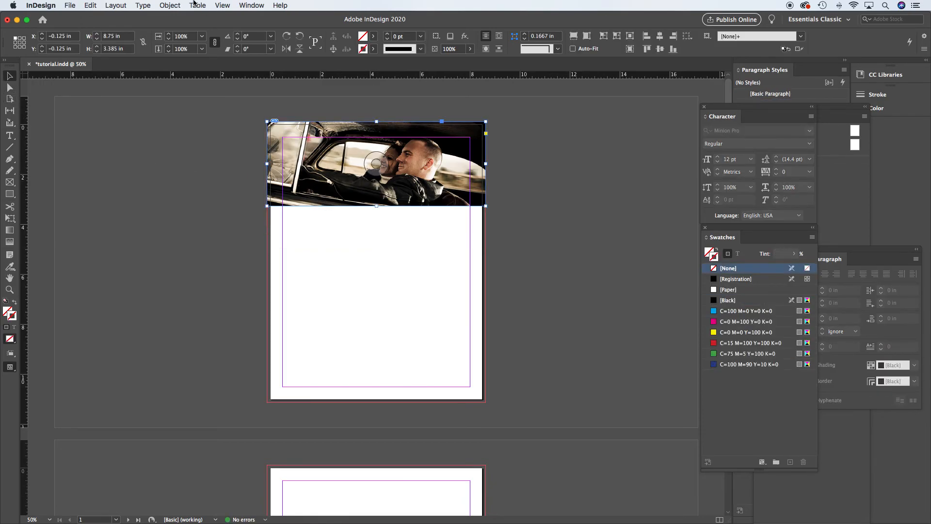
left_click(169, 4)
mouse_move(211, 177)
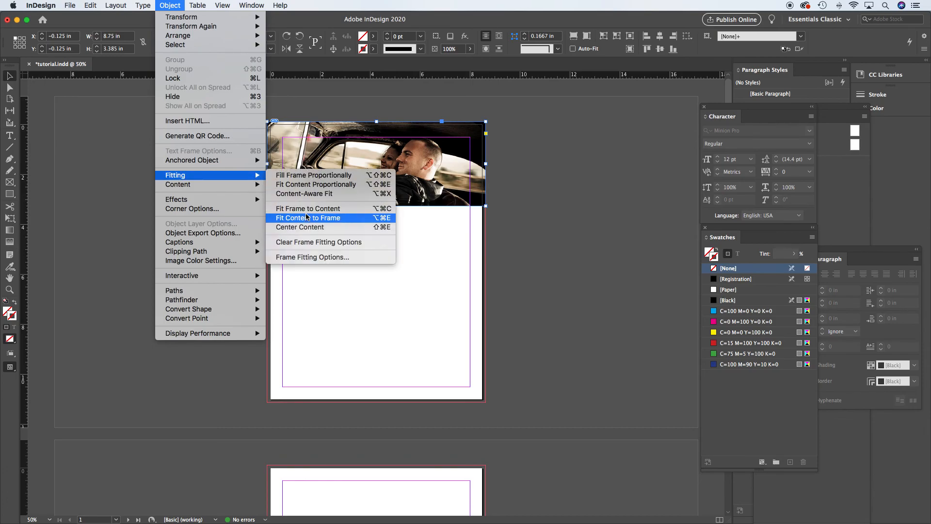
left_click(577, 200)
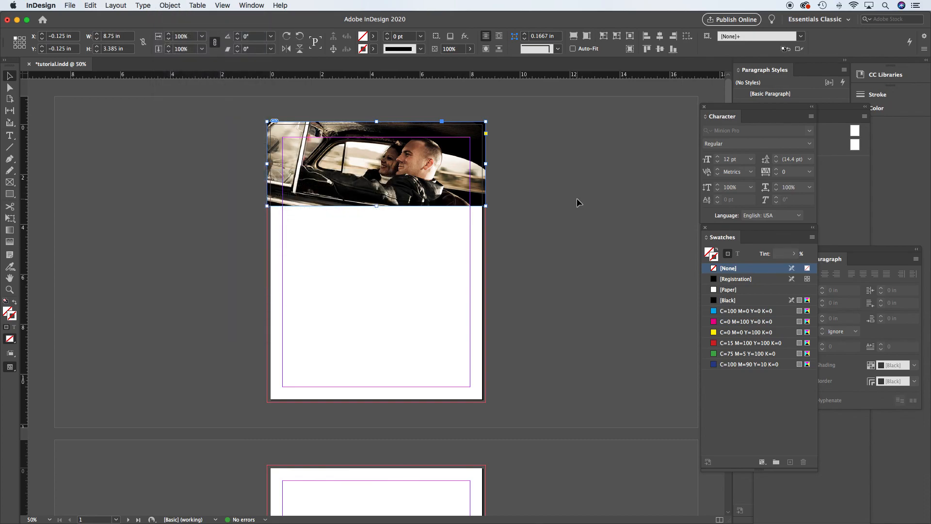
left_click(557, 164)
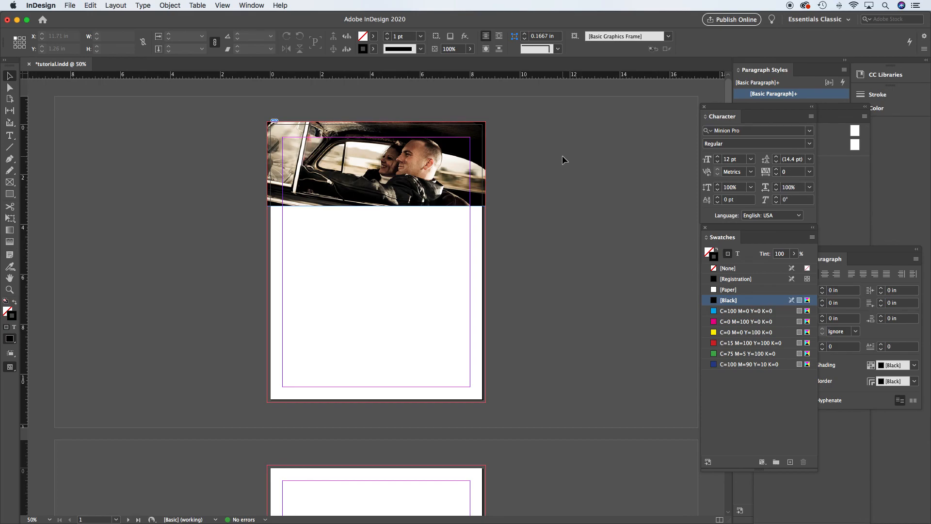
left_click(449, 184)
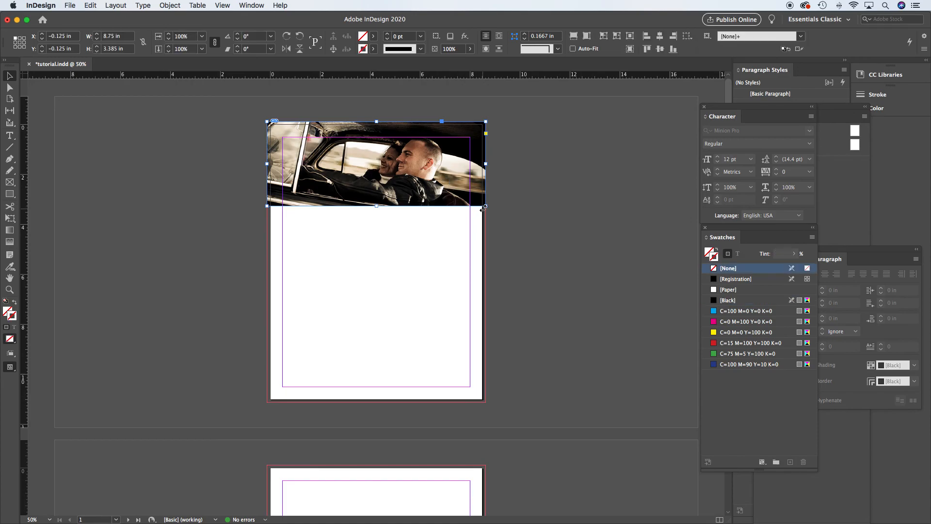